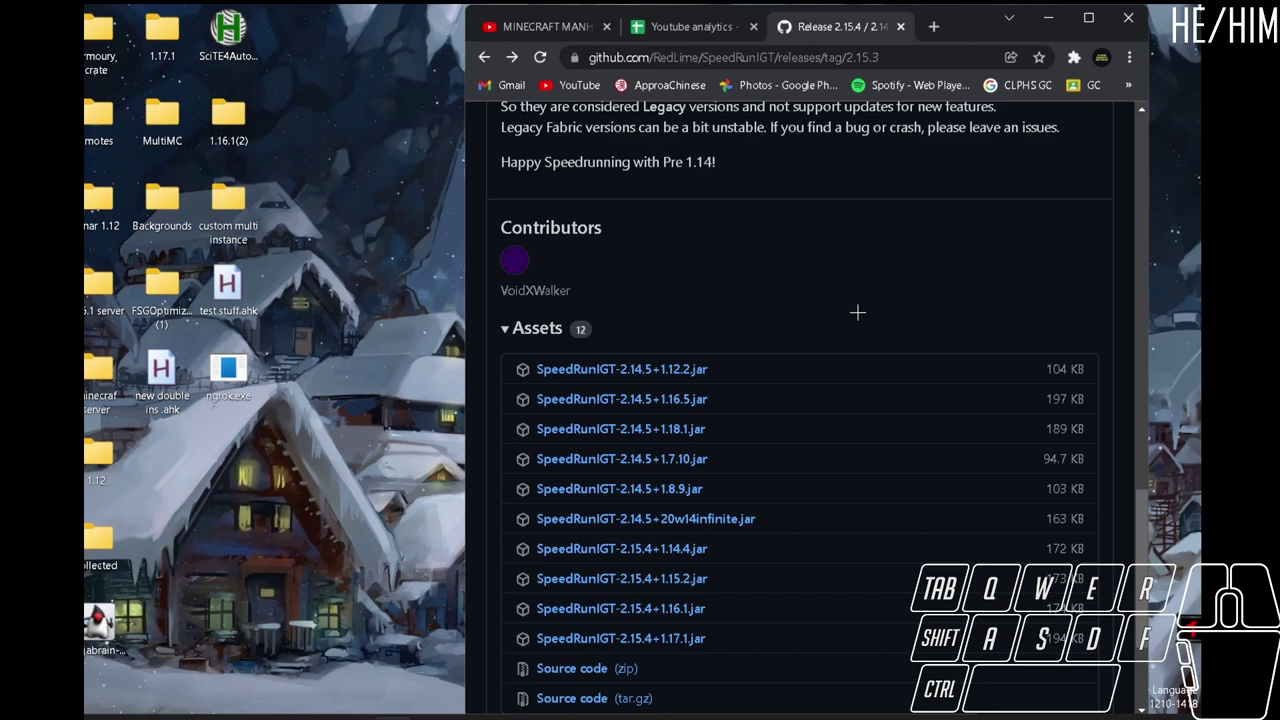
Step: Scroll through the SpeedRunIGT release page to review its notes and assets
{"action": "scroll", "coordinate": [857, 312], "scroll_direction": "up", "scroll_amount": 2}
{"action": "scroll", "coordinate": [857, 312], "scroll_direction": "down", "scroll_amount": 5}
{"action": "scroll", "coordinate": [857, 312], "scroll_direction": "up", "scroll_amount": 2}
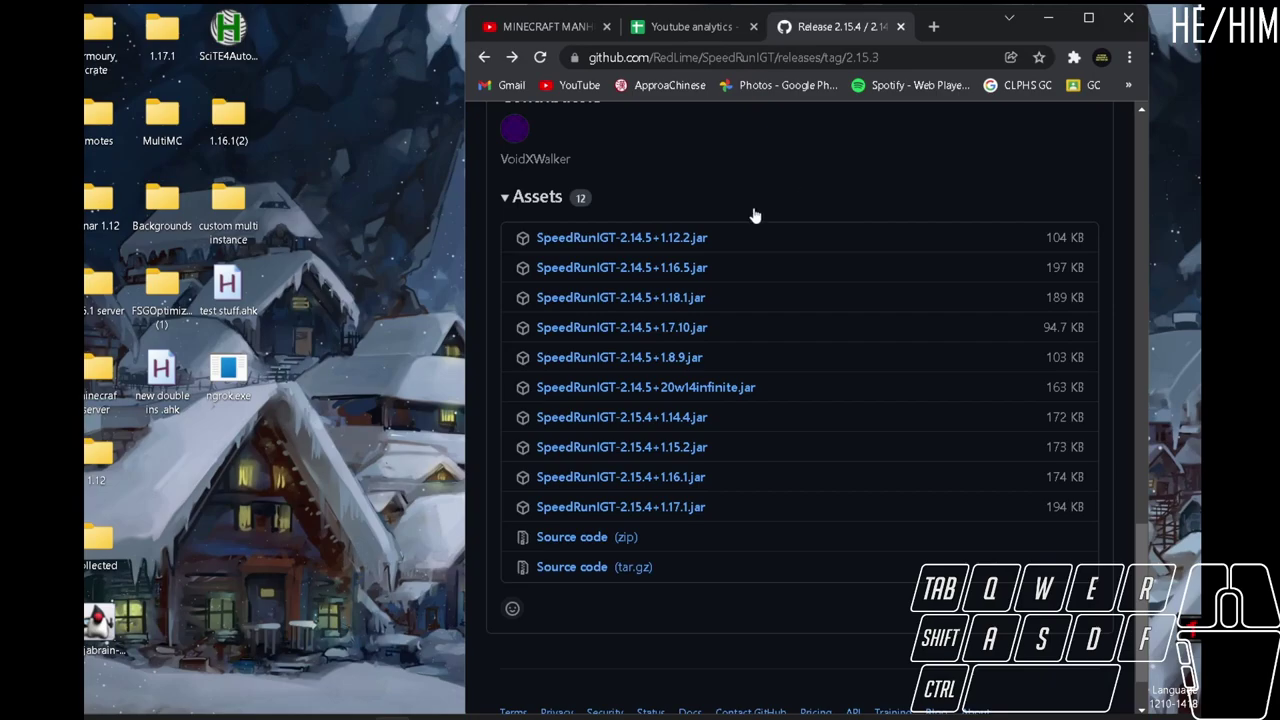
{"action": "scroll", "coordinate": [770, 322], "scroll_direction": "up", "scroll_amount": 3}
{"action": "scroll", "coordinate": [770, 322], "scroll_direction": "up", "scroll_amount": 5}
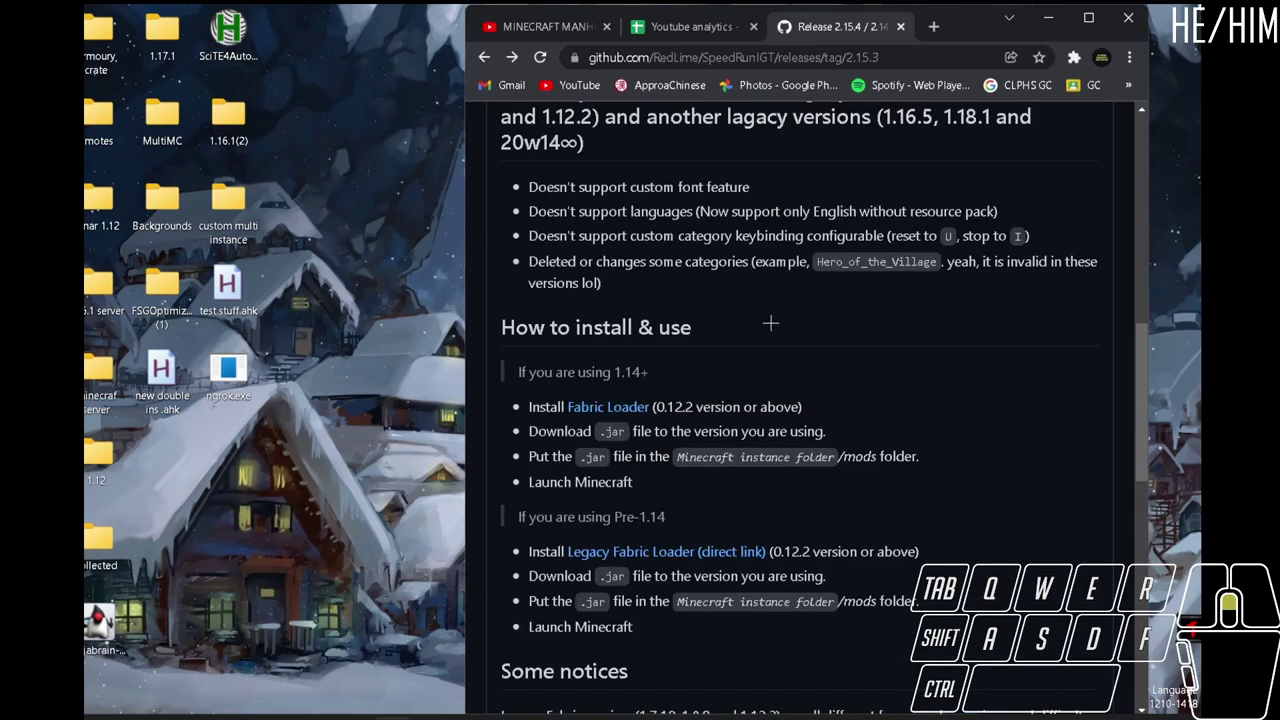
{"action": "scroll", "coordinate": [770, 322], "scroll_direction": "up", "scroll_amount": 5}
{"action": "scroll", "coordinate": [770, 322], "scroll_direction": "down", "scroll_amount": 5}
{"action": "scroll", "coordinate": [770, 322], "scroll_direction": "down", "scroll_amount": 5}
{"action": "scroll", "coordinate": [771, 323], "scroll_direction": "down", "scroll_amount": 2}
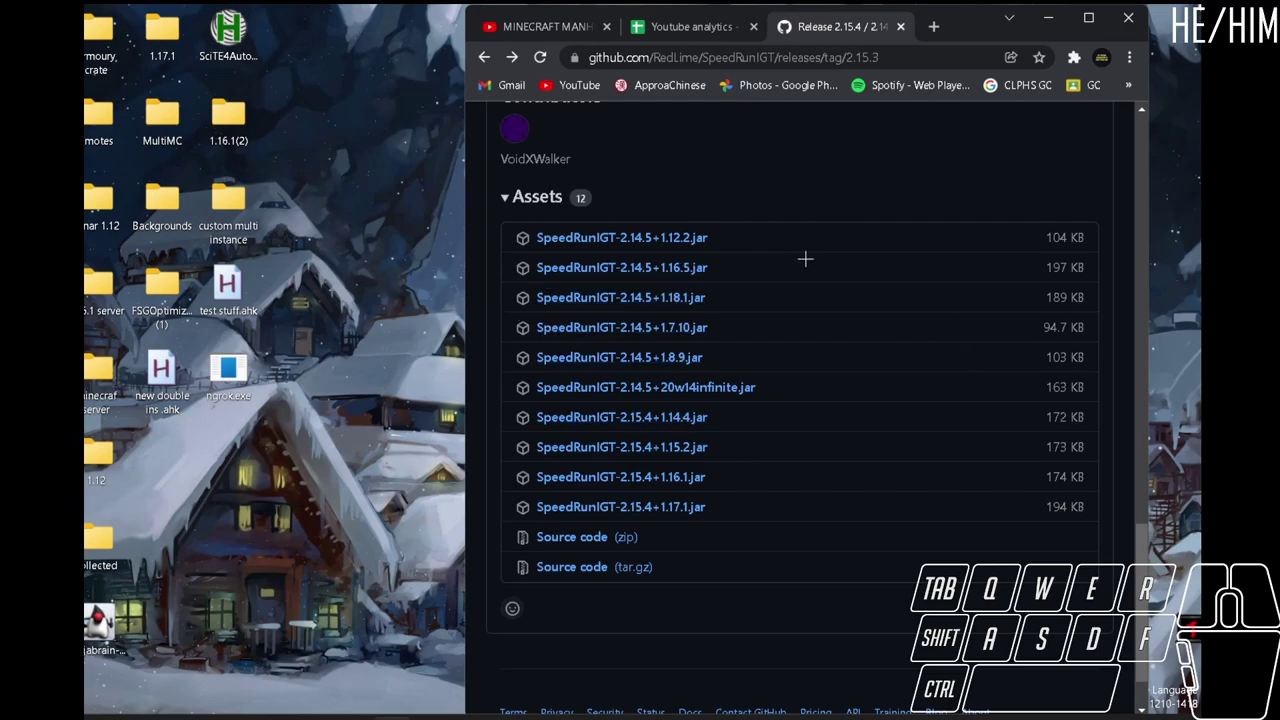
{"action": "scroll", "coordinate": [766, 283], "scroll_direction": "up", "scroll_amount": 1}
{"action": "scroll", "coordinate": [771, 289], "scroll_direction": "up", "scroll_amount": 2}
{"action": "scroll", "coordinate": [772, 284], "scroll_direction": "down", "scroll_amount": 2}
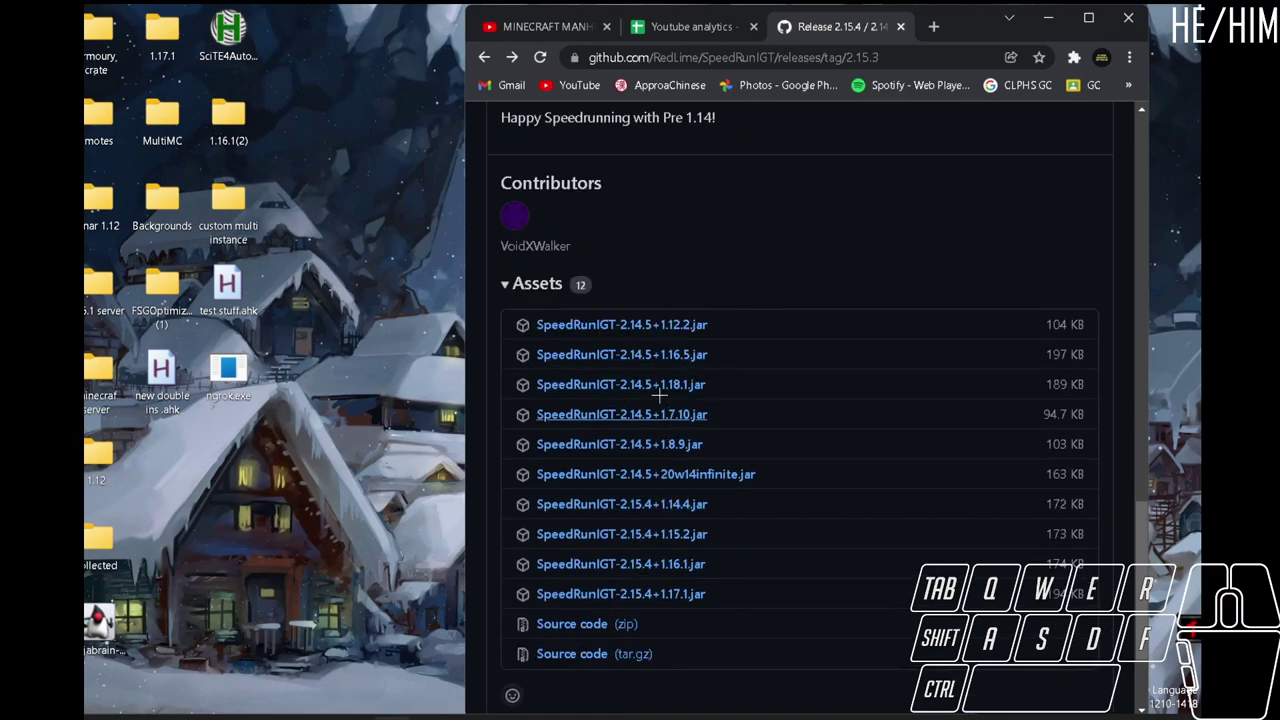
Step: Download the SpeedRunIGT-2.15.4 mod .jar from the release's Assets list
{"action": "left_click", "coordinate": [908, 66]}
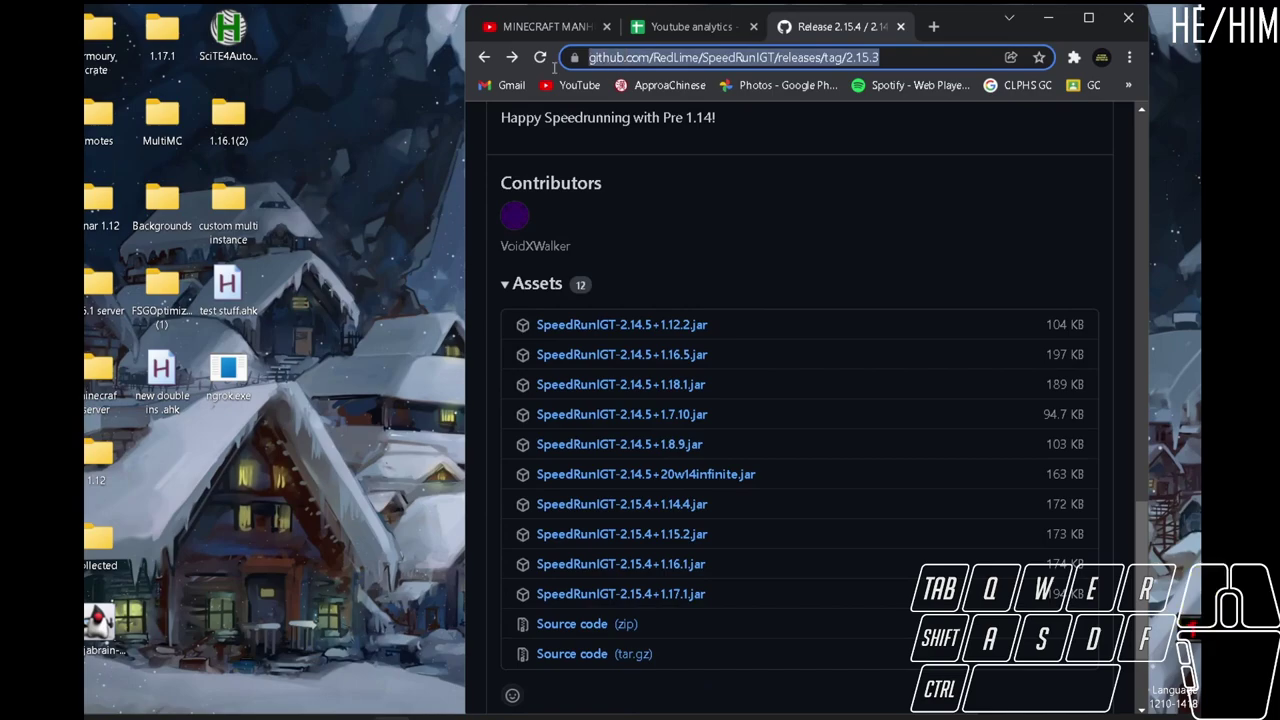
{"action": "left_click", "coordinate": [800, 266]}
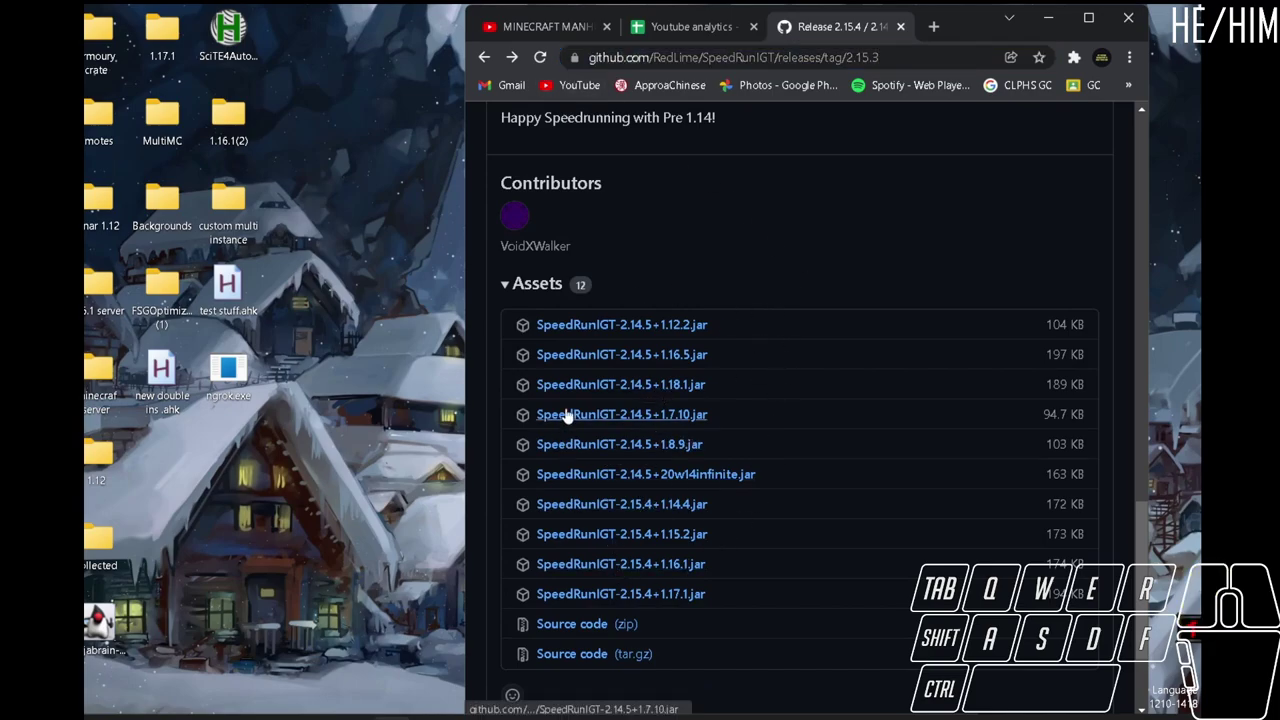
{"action": "scroll", "coordinate": [600, 420], "scroll_direction": "up", "scroll_amount": 5}
{"action": "scroll", "coordinate": [862, 385], "scroll_direction": "up", "scroll_amount": 5}
{"action": "scroll", "coordinate": [862, 385], "scroll_direction": "down", "scroll_amount": 5}
{"action": "scroll", "coordinate": [862, 382], "scroll_direction": "down", "scroll_amount": 5}
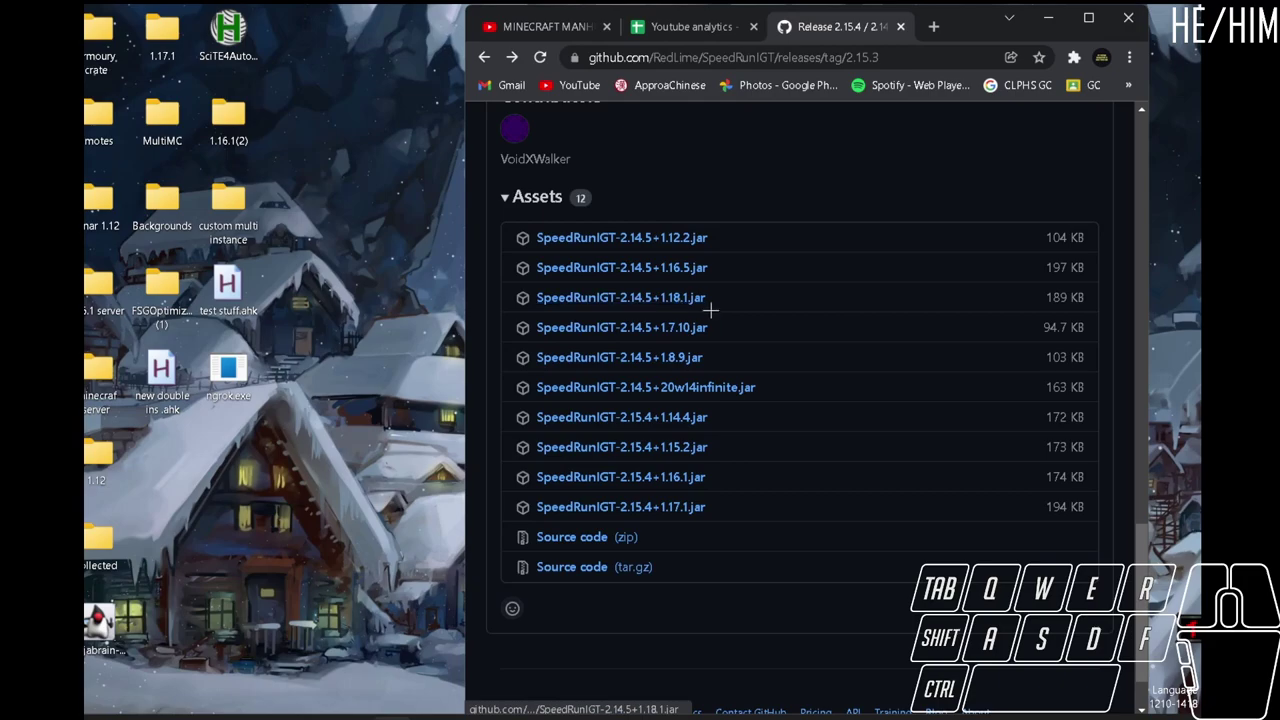
{"action": "left_click", "coordinate": [682, 486]}
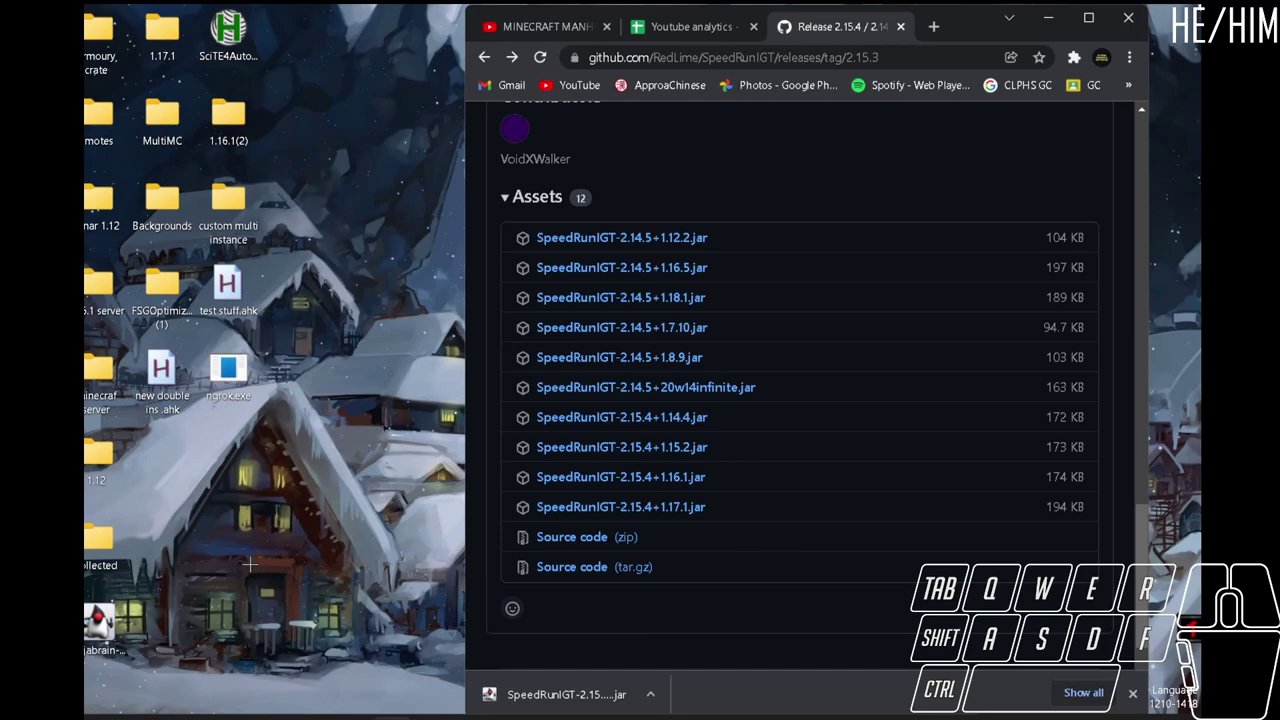
Step: Open the %appdata% Roaming folder via the Run dialog, with Explorer placed over the browser
{"action": "key", "text": "super+r"}
{"action": "mouse_move", "coordinate": [120, 508]}
{"action": "left_mouse_down"}
{"action": "mouse_move", "coordinate": [699, 260]}
{"action": "mouse_move", "coordinate": [713, 231]}
{"action": "left_mouse_up"}
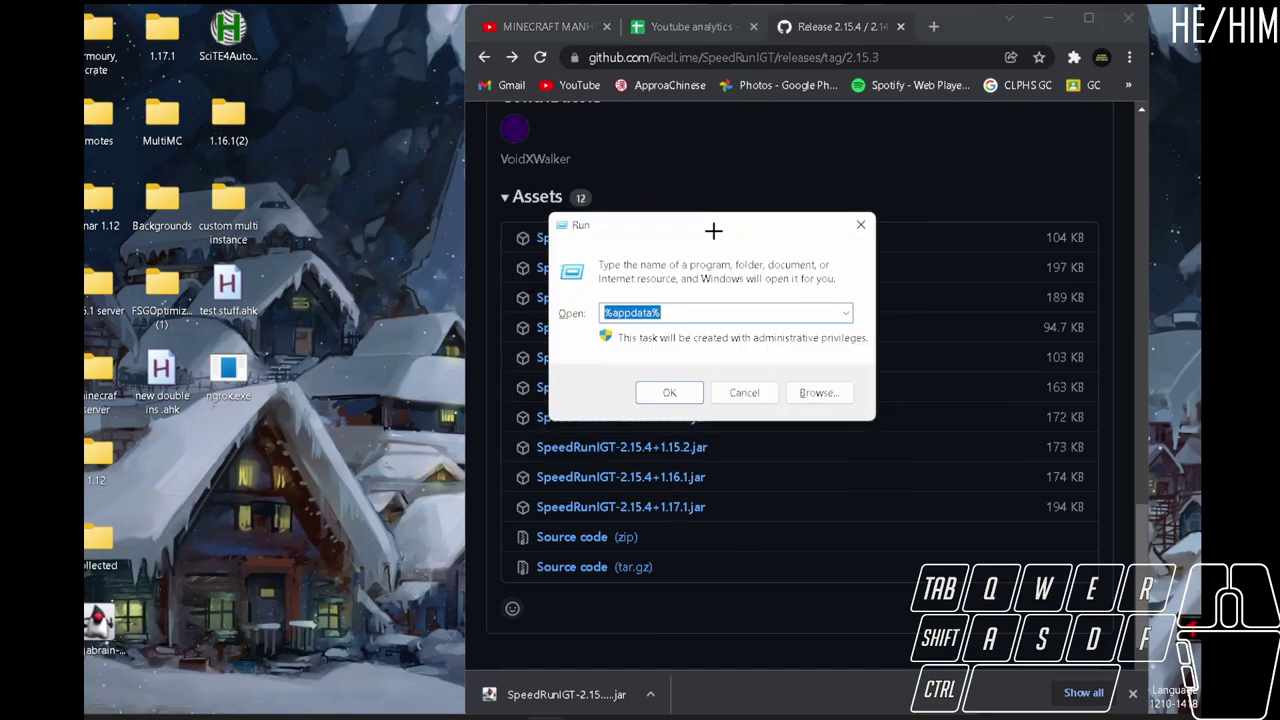
{"action": "left_click", "coordinate": [668, 313]}
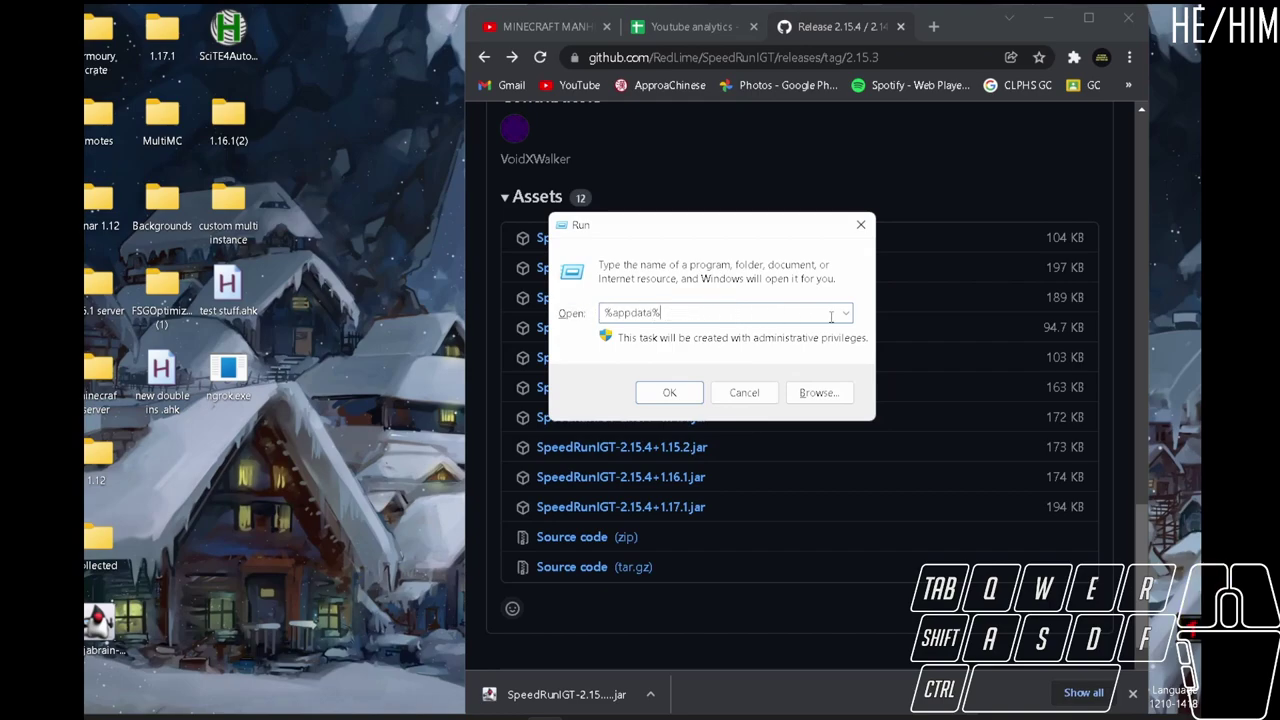
{"action": "left_click", "coordinate": [667, 393]}
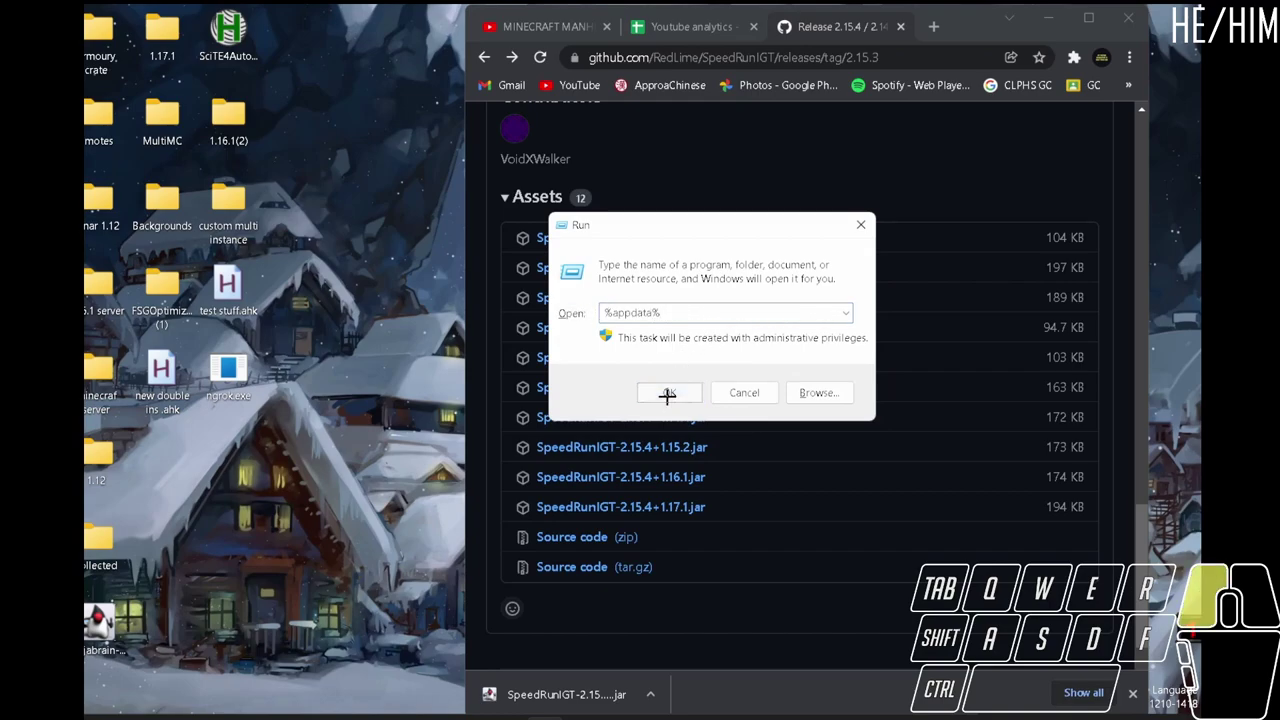
{"action": "left_click_drag", "start_coordinate": [259, 83], "coordinate": [773, 129]}
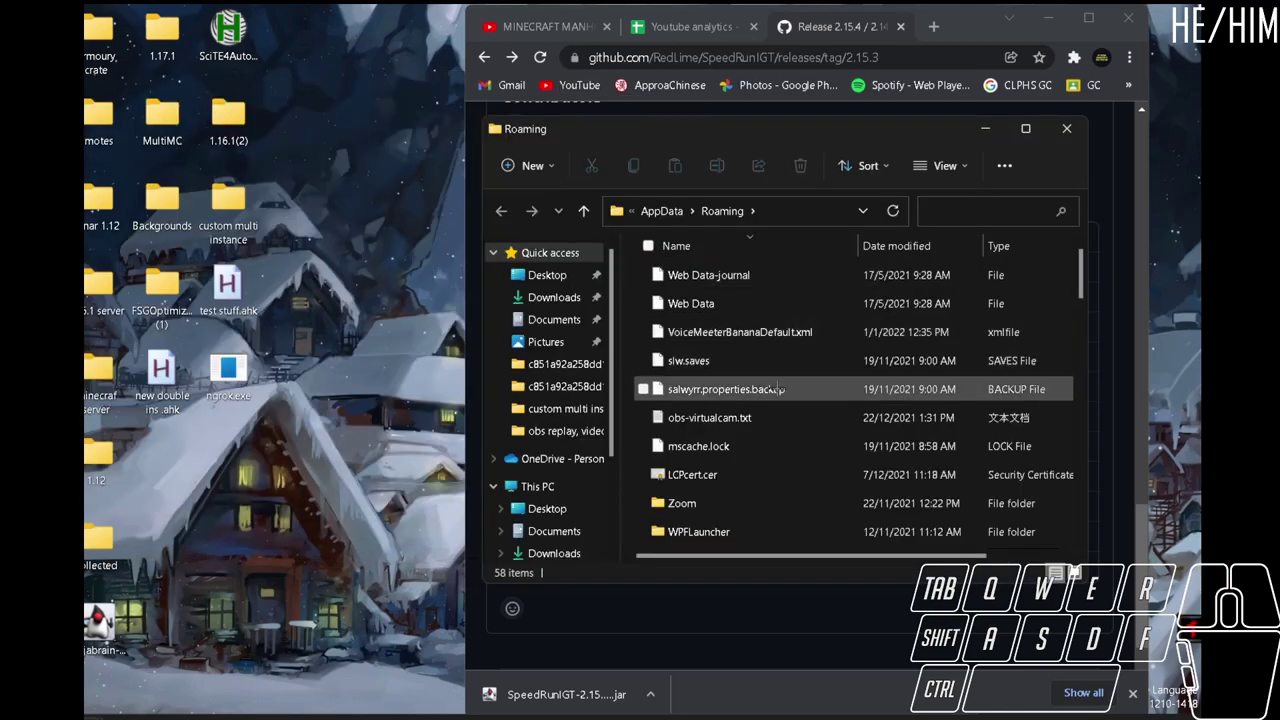
Step: Find and open the .minecraft folder inside AppData Roaming
{"action": "scroll", "coordinate": [776, 389], "scroll_direction": "down", "scroll_amount": 2}
{"action": "scroll", "coordinate": [776, 389], "scroll_direction": "down", "scroll_amount": 3}
{"action": "scroll", "coordinate": [790, 390], "scroll_direction": "down", "scroll_amount": 3}
{"action": "scroll", "coordinate": [805, 392], "scroll_direction": "down", "scroll_amount": 3}
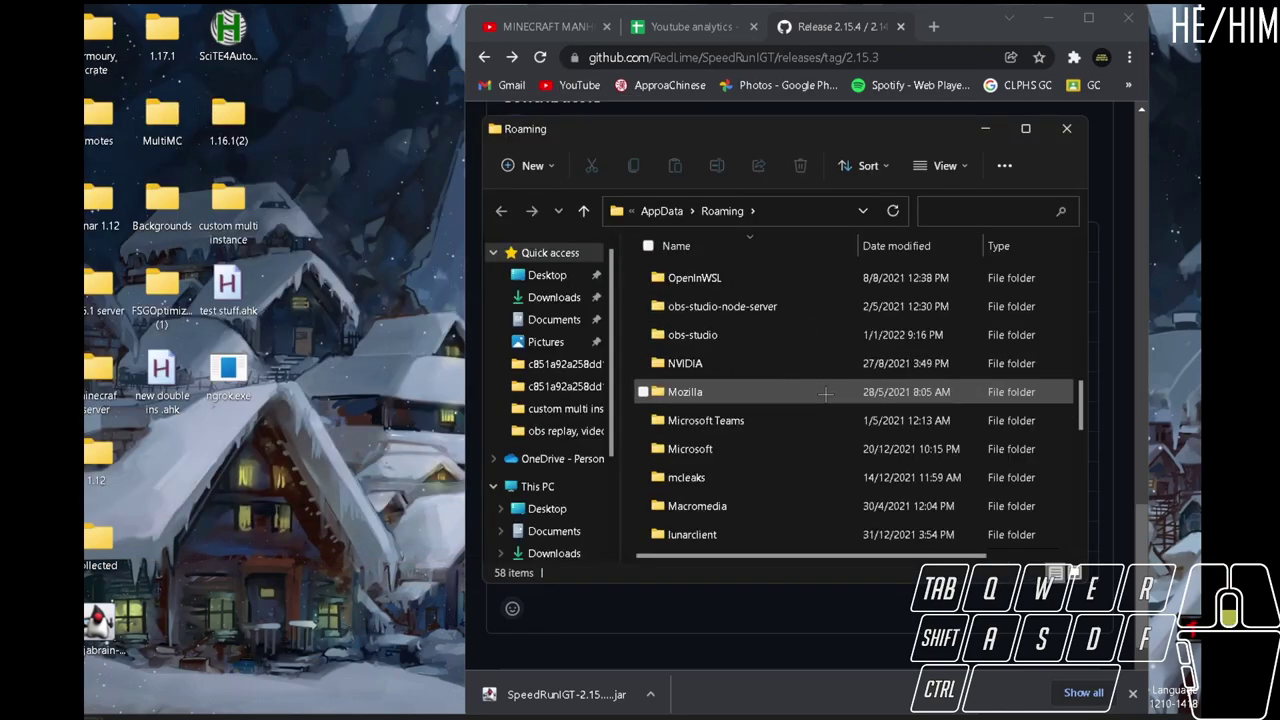
{"action": "scroll", "coordinate": [824, 394], "scroll_direction": "down", "scroll_amount": 2}
{"action": "scroll", "coordinate": [815, 394], "scroll_direction": "down", "scroll_amount": 2}
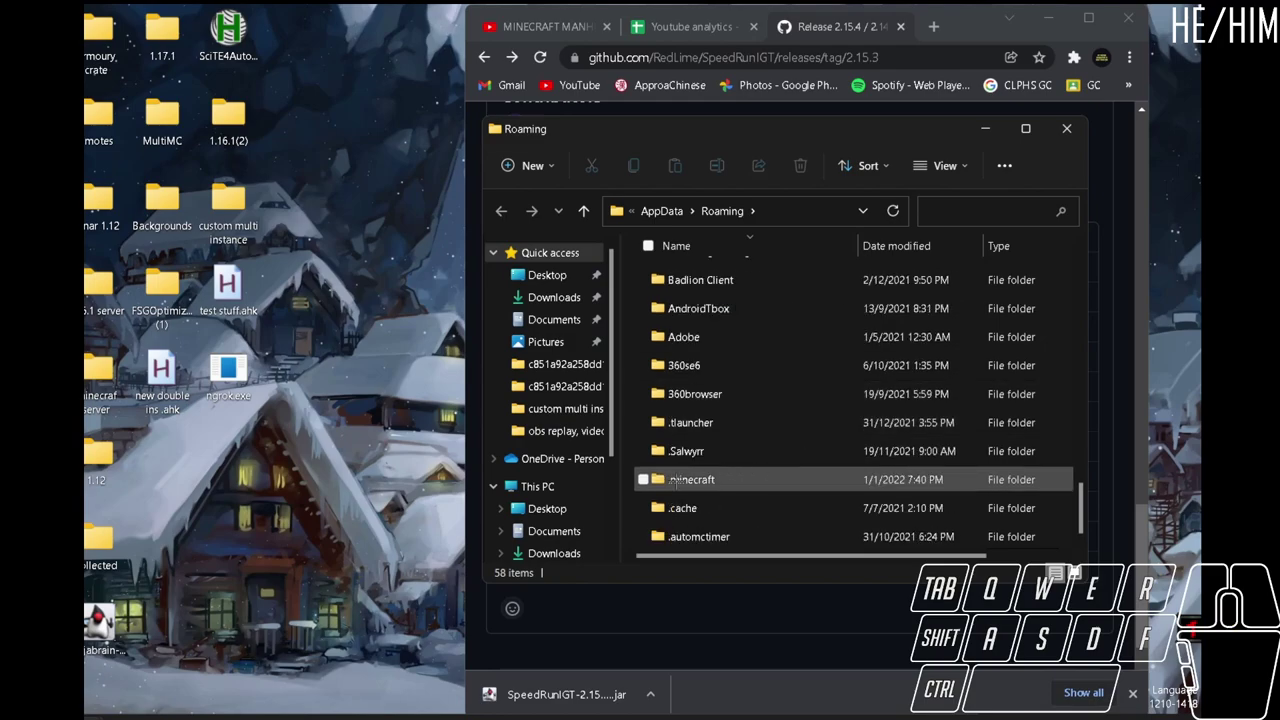
{"action": "double_click", "coordinate": [675, 481]}
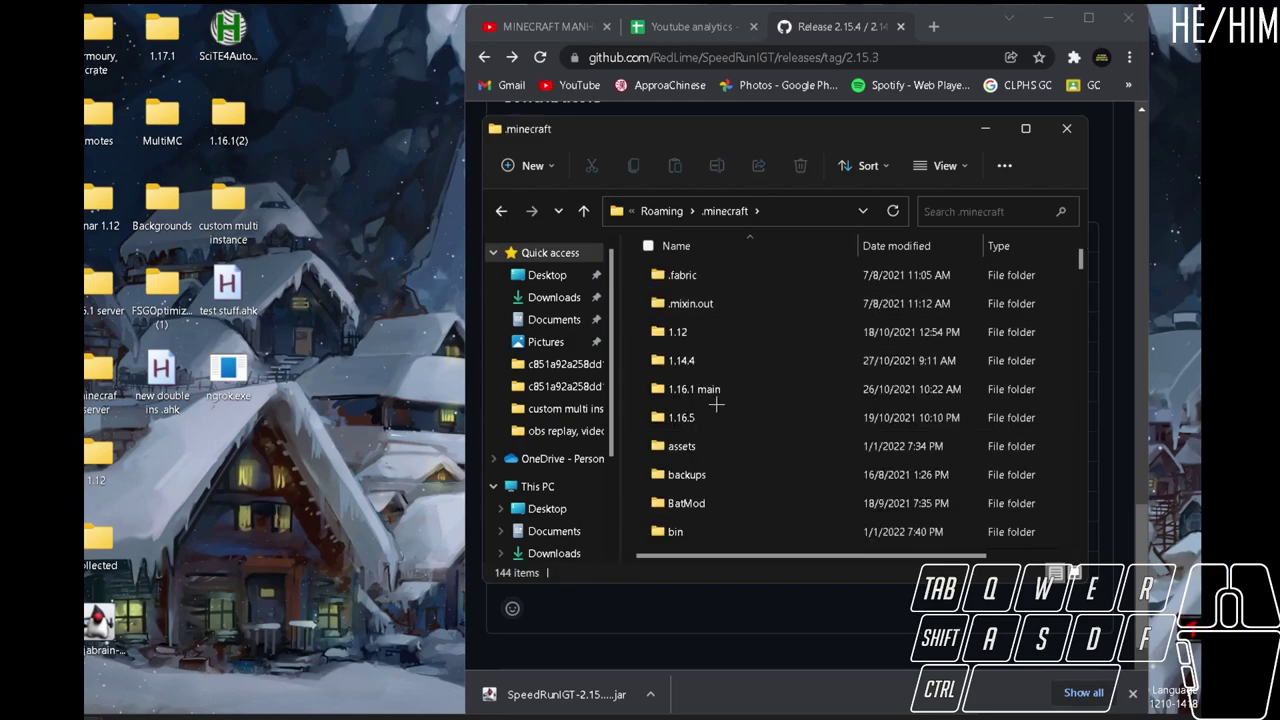
Step: Put the SpeedRunIGT-2.15.4+1.16.1 jar into the .minecraft mods folder, then minimize Explorer
{"action": "scroll", "coordinate": [716, 404], "scroll_direction": "down", "scroll_amount": 2}
{"action": "scroll", "coordinate": [716, 404], "scroll_direction": "down", "scroll_amount": 3}
{"action": "scroll", "coordinate": [716, 404], "scroll_direction": "up", "scroll_amount": 1}
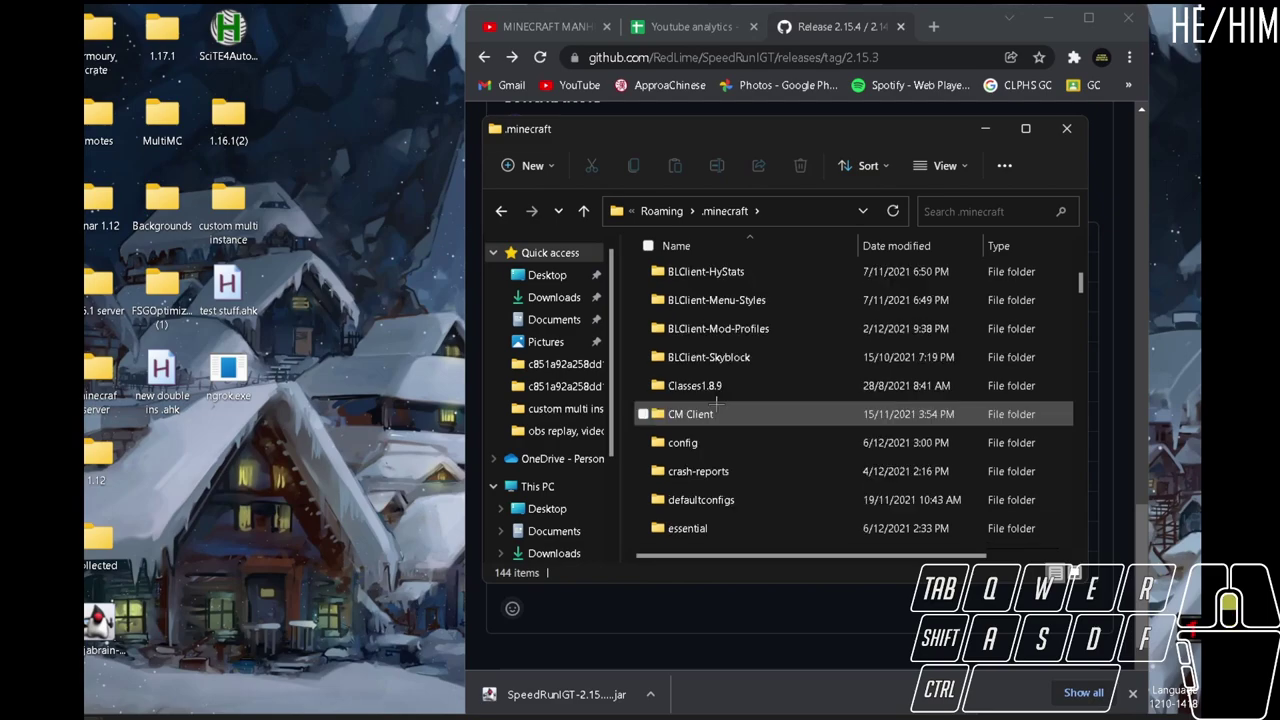
{"action": "scroll", "coordinate": [716, 404], "scroll_direction": "up", "scroll_amount": 1}
{"action": "scroll", "coordinate": [716, 404], "scroll_direction": "down", "scroll_amount": 3}
{"action": "mouse_move", "coordinate": [690, 506]}
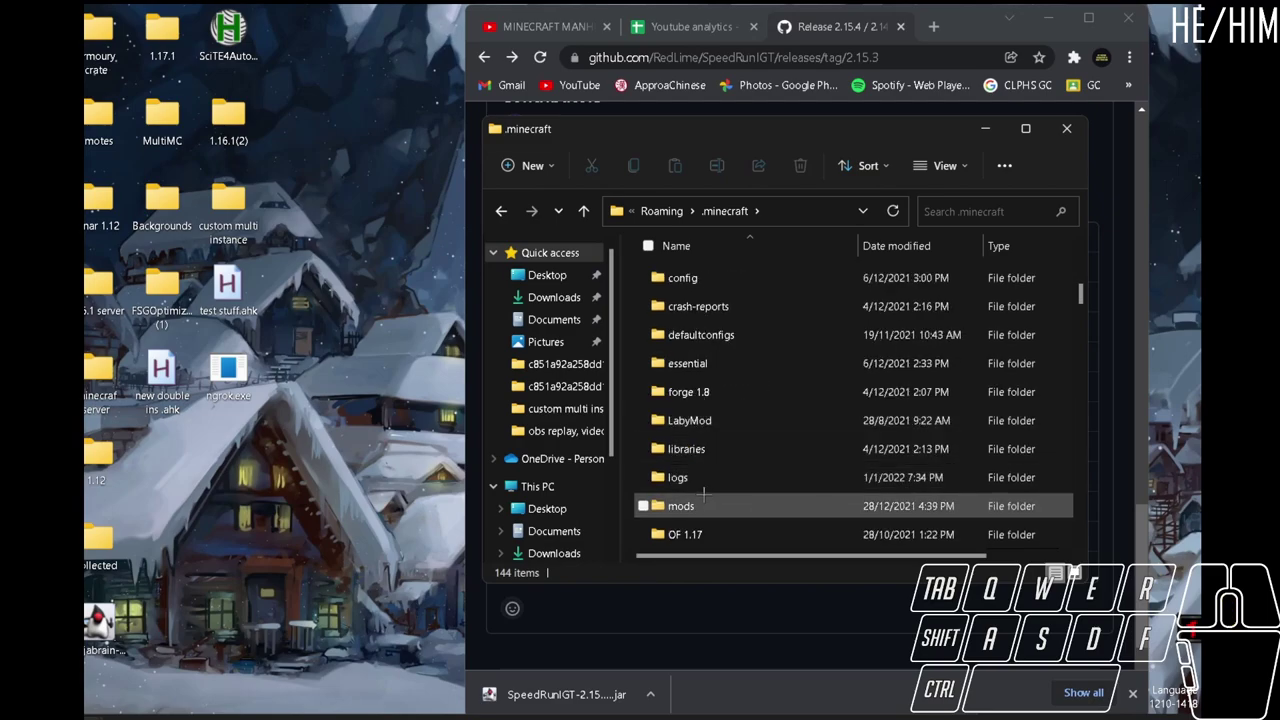
{"action": "double_click", "coordinate": [704, 497]}
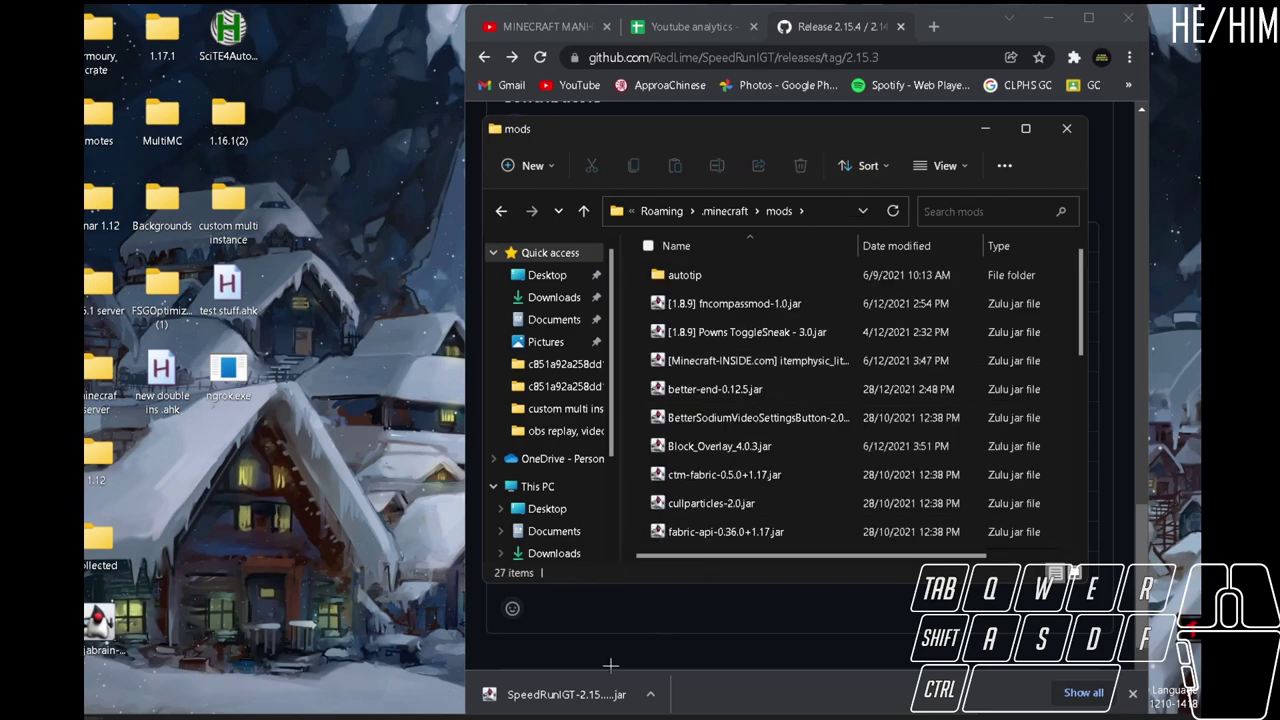
{"action": "mouse_move", "coordinate": [600, 694]}
{"action": "left_mouse_down"}
{"action": "mouse_move", "coordinate": [615, 648]}
{"action": "mouse_move", "coordinate": [141, 645]}
{"action": "mouse_move", "coordinate": [640, 326]}
{"action": "left_mouse_up"}
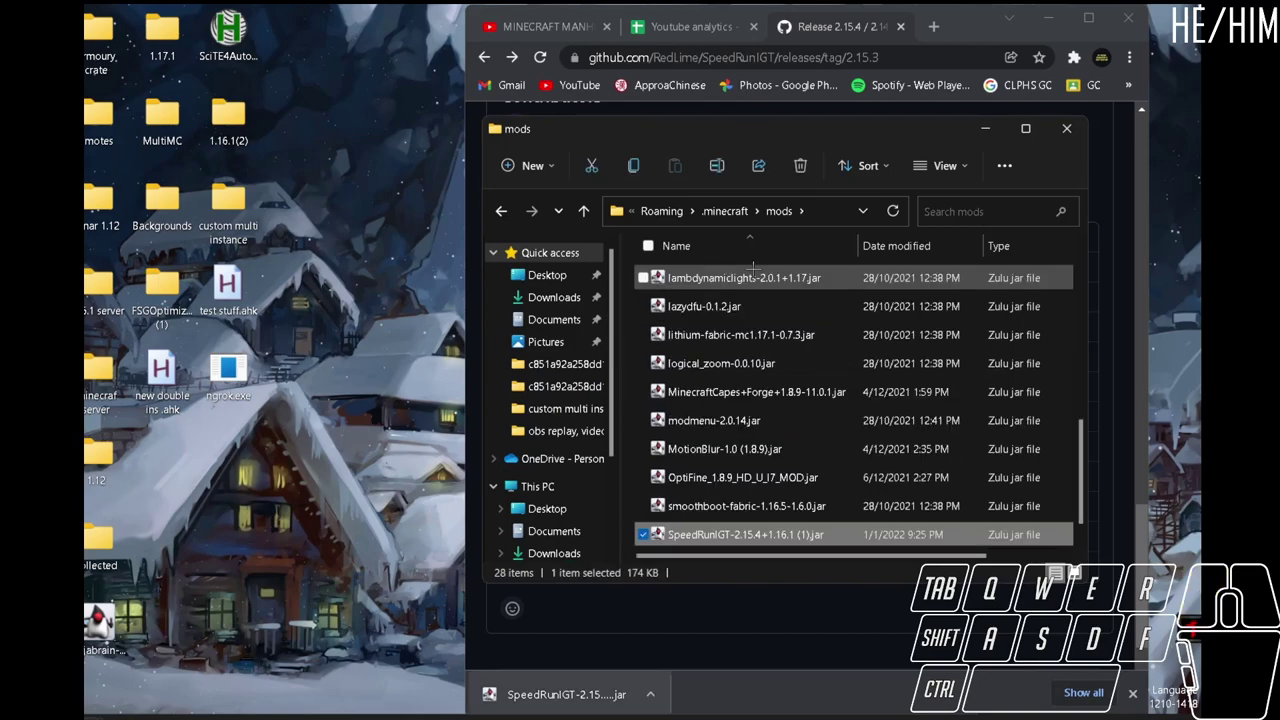
{"action": "left_click", "coordinate": [993, 130]}
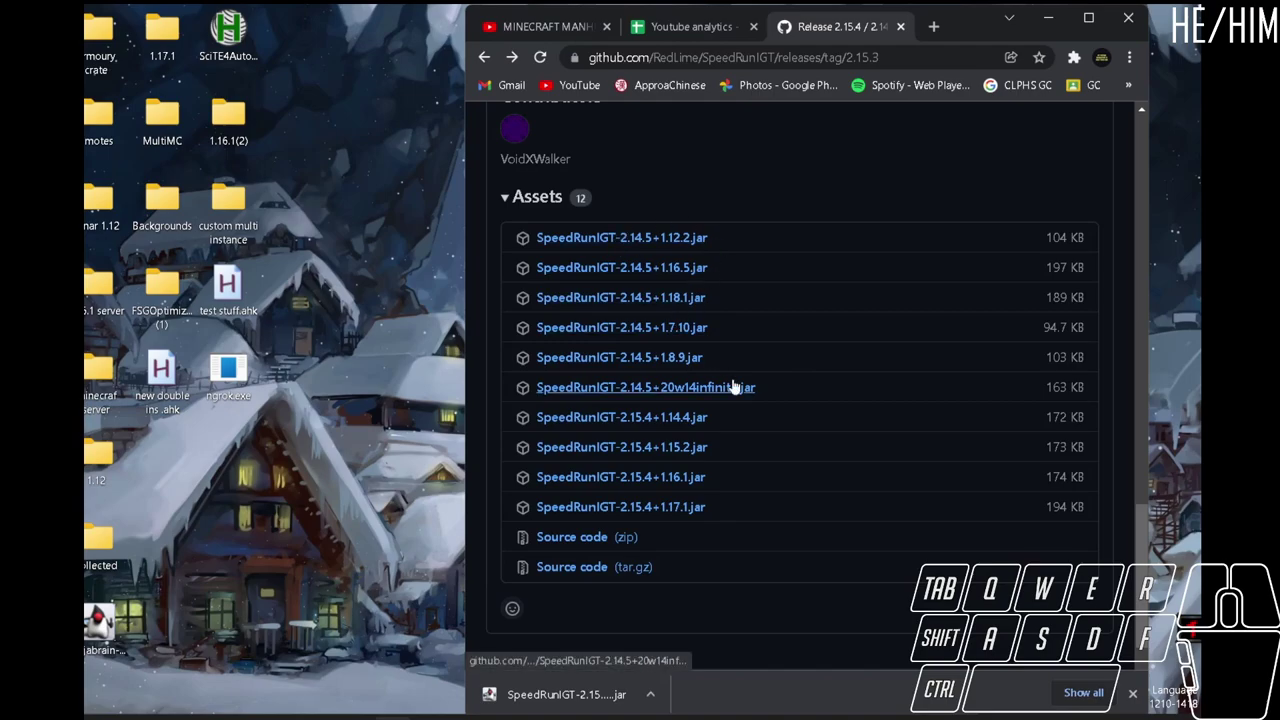
Step: Scroll up to the release page's 'How to install & use' steps for 1.14+ and Pre-1.14
{"action": "scroll", "coordinate": [733, 387], "scroll_direction": "up", "scroll_amount": 3}
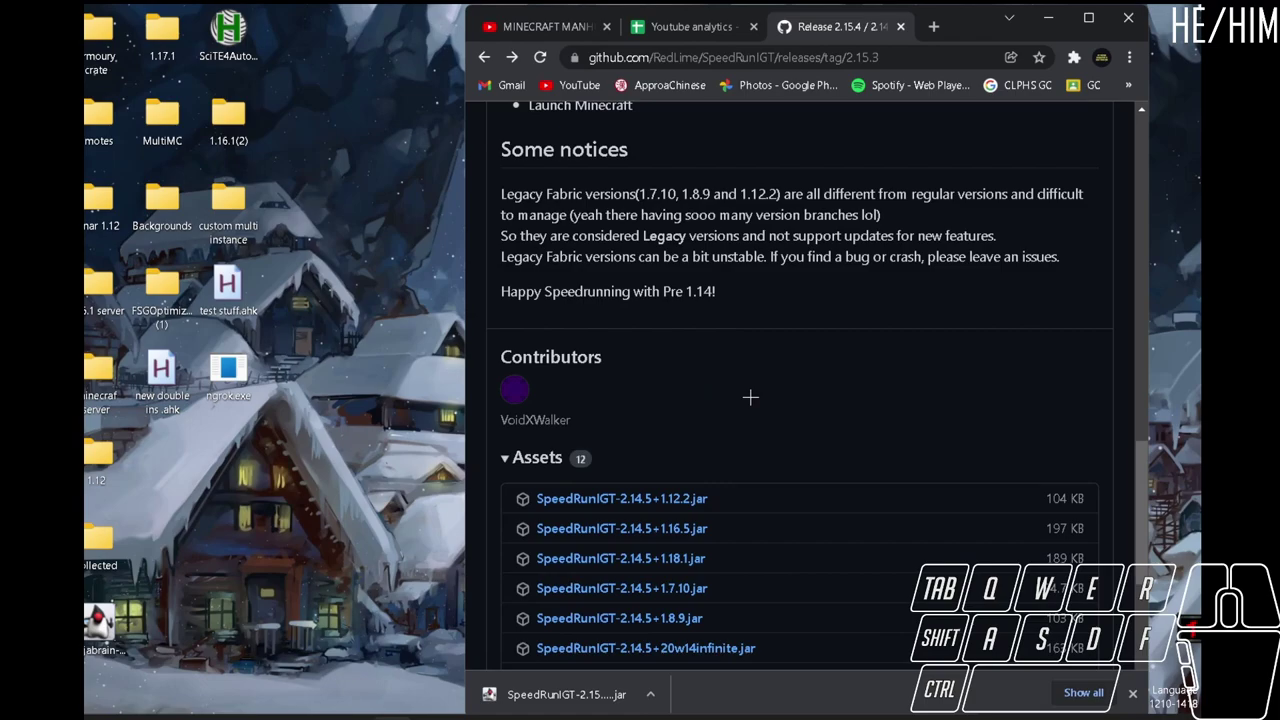
{"action": "scroll", "coordinate": [750, 397], "scroll_direction": "up", "scroll_amount": 3}
{"action": "scroll", "coordinate": [750, 397], "scroll_direction": "down", "scroll_amount": 6}
{"action": "scroll", "coordinate": [750, 397], "scroll_direction": "up", "scroll_amount": 3}
{"action": "scroll", "coordinate": [725, 397], "scroll_direction": "down", "scroll_amount": 1}
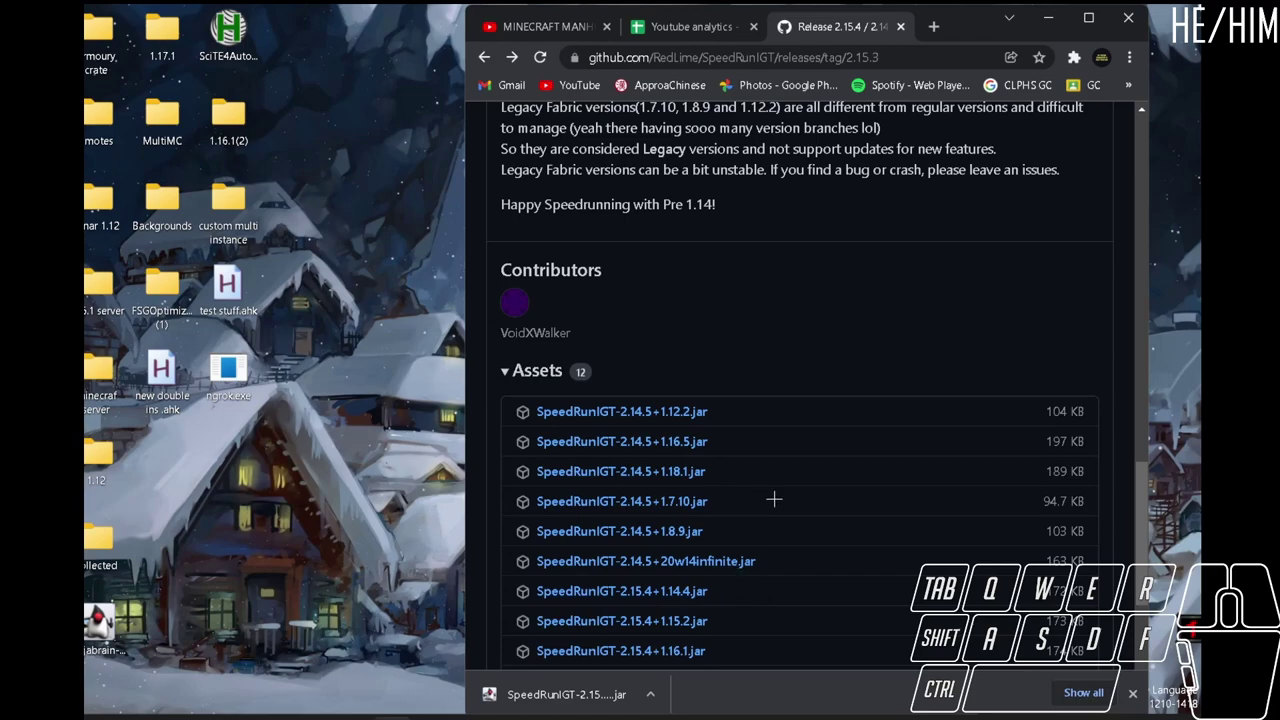
{"action": "scroll", "coordinate": [771, 500], "scroll_direction": "up", "scroll_amount": 2}
{"action": "scroll", "coordinate": [760, 420], "scroll_direction": "down", "scroll_amount": 2}
{"action": "scroll", "coordinate": [736, 445], "scroll_direction": "down", "scroll_amount": 2}
{"action": "scroll", "coordinate": [795, 450], "scroll_direction": "up", "scroll_amount": 6}
{"action": "scroll", "coordinate": [795, 451], "scroll_direction": "up", "scroll_amount": 3}
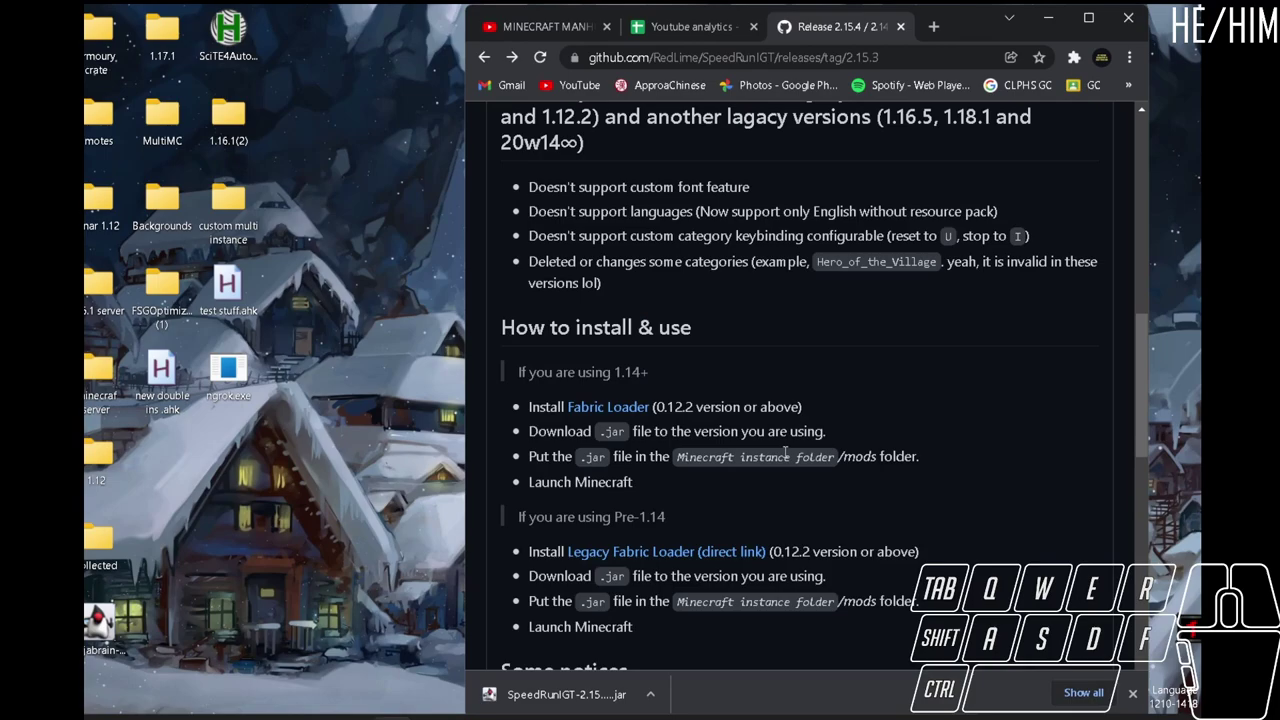
{"action": "scroll", "coordinate": [795, 450], "scroll_direction": "down", "scroll_amount": 1}
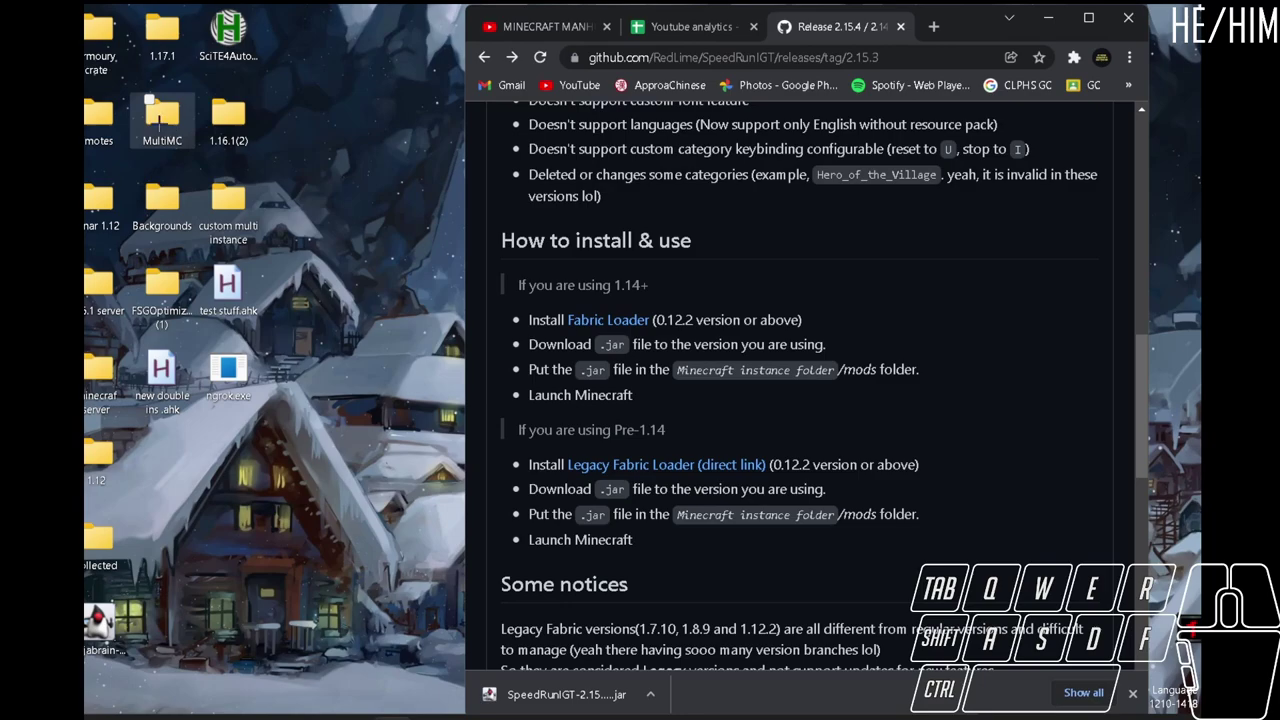
Step: Browse MultiMC > instances > 1.16.1 > .minecraft > mods, showing 11 jars including SpeedRunIGT 2.11
{"action": "double_click", "coordinate": [152, 108]}
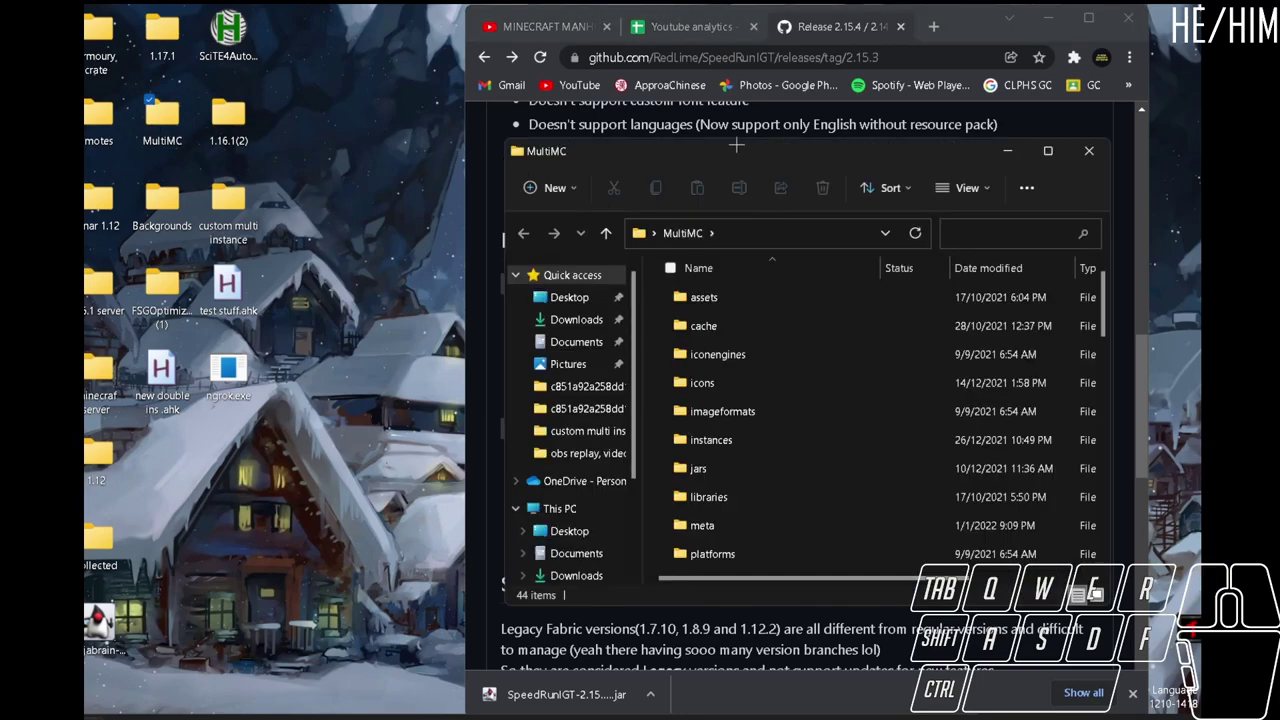
{"action": "left_click_drag", "start_coordinate": [736, 146], "coordinate": [714, 128]}
{"action": "left_click", "coordinate": [718, 422]}
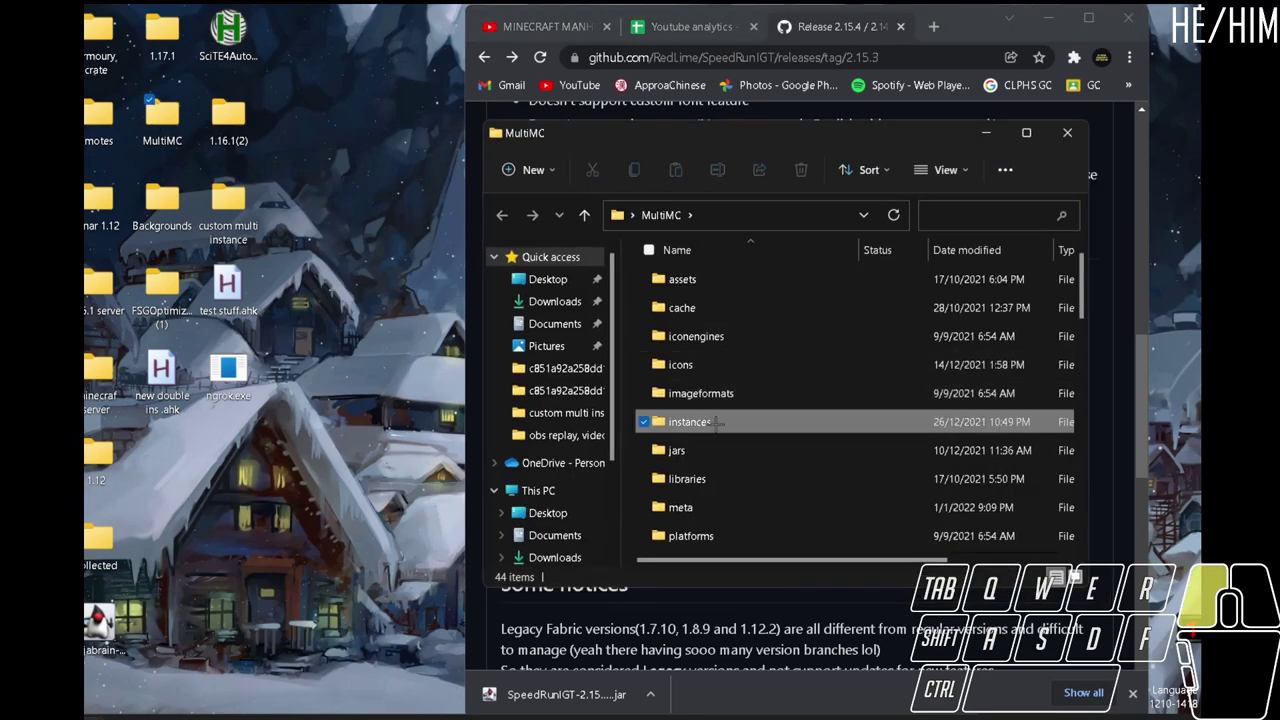
{"action": "double_click", "coordinate": [718, 422]}
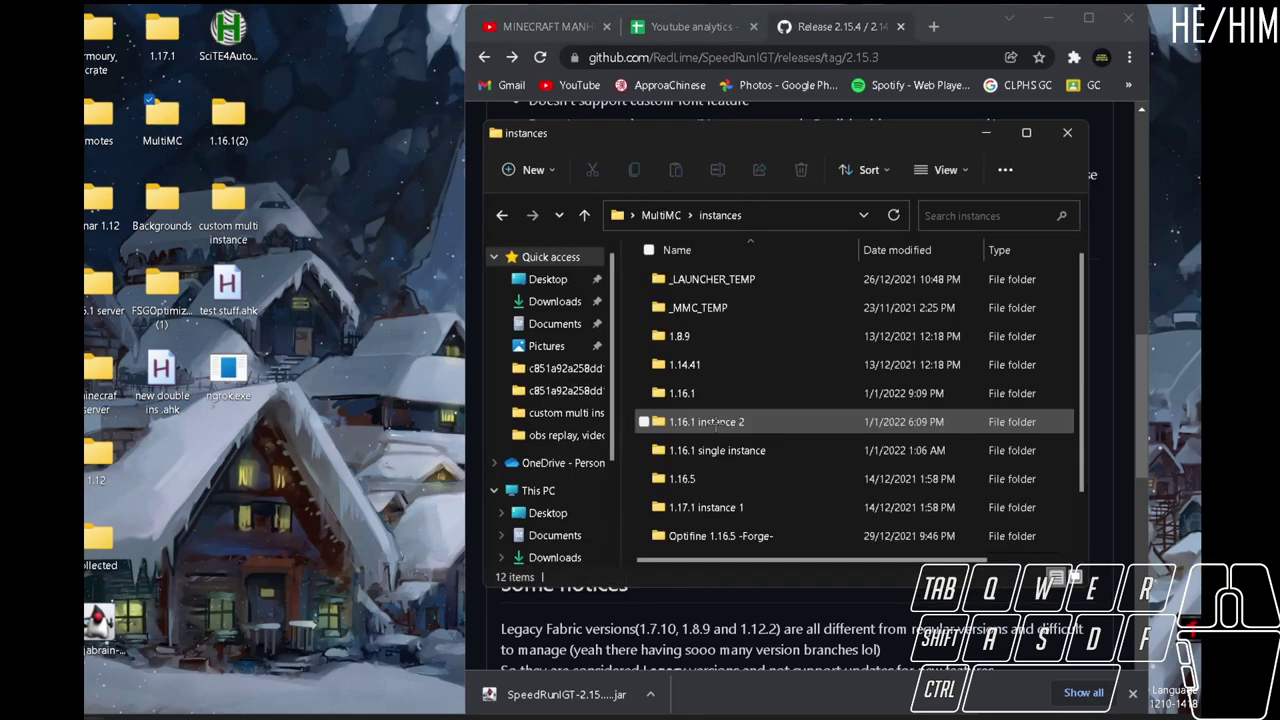
{"action": "double_click", "coordinate": [722, 397]}
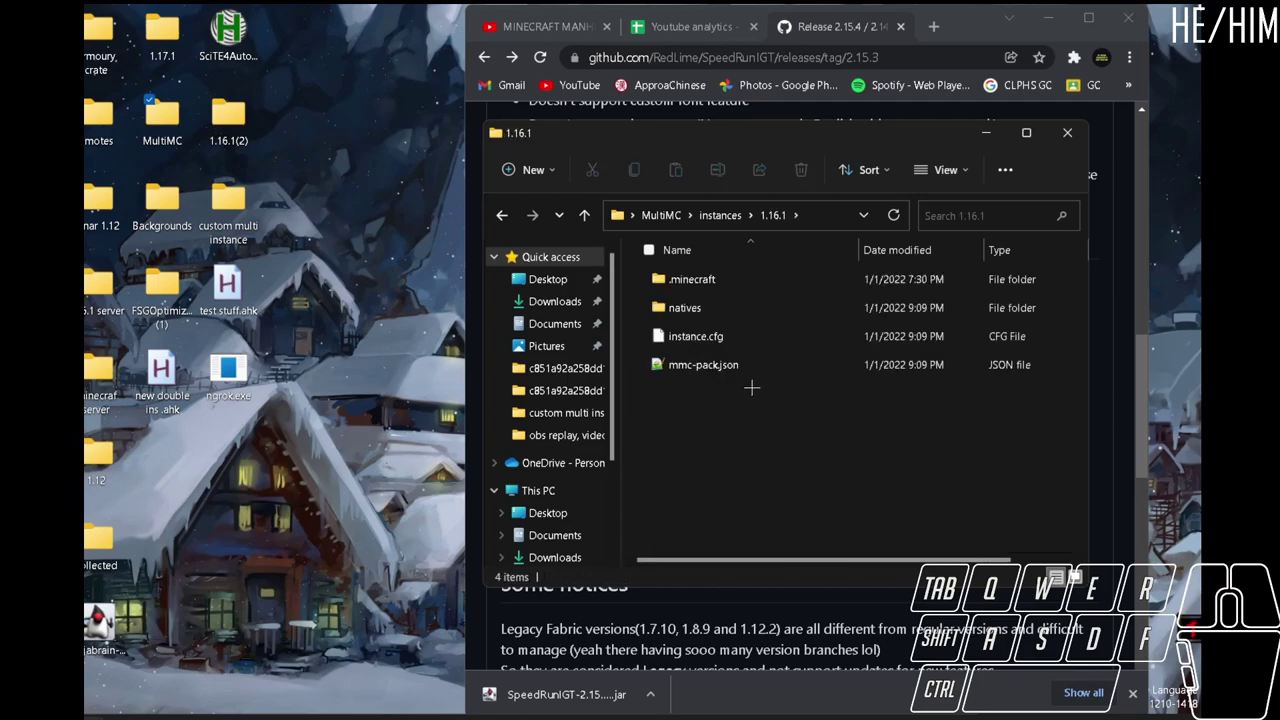
{"action": "double_click", "coordinate": [762, 279]}
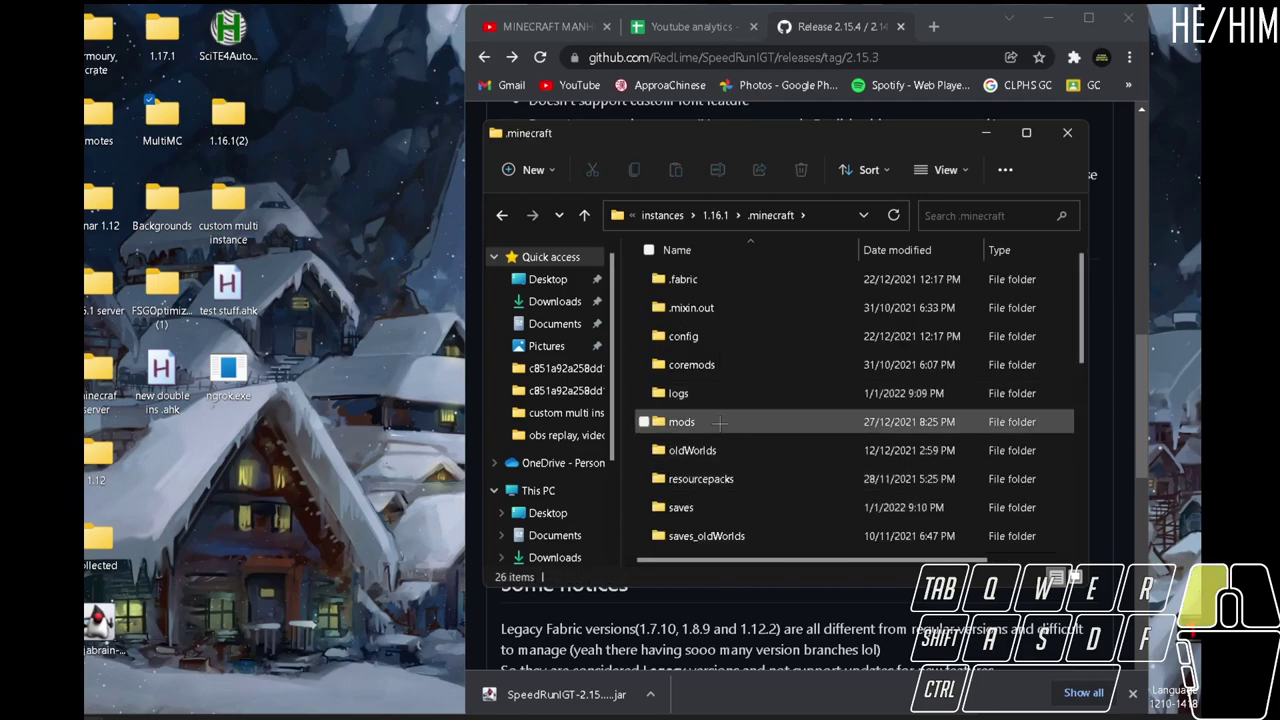
{"action": "double_click", "coordinate": [719, 422]}
{"action": "scroll", "coordinate": [760, 351], "scroll_direction": "down", "scroll_amount": 1}
{"action": "scroll", "coordinate": [762, 355], "scroll_direction": "up", "scroll_amount": 1}
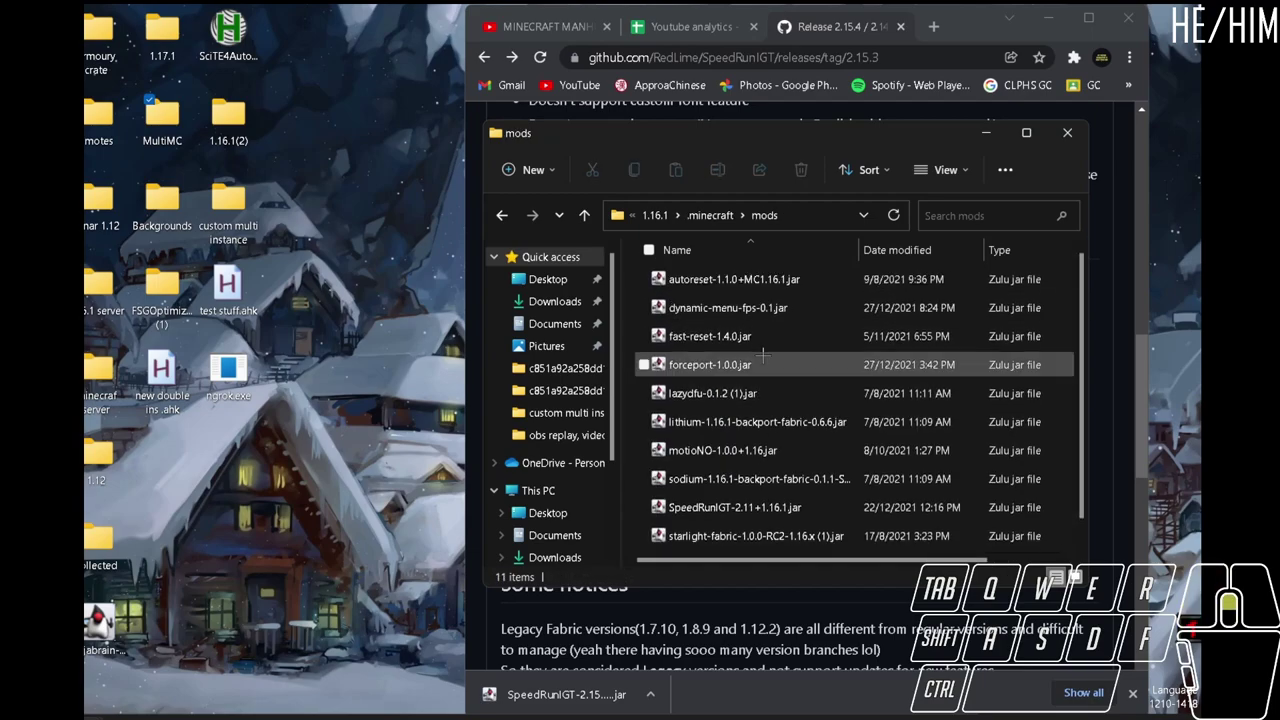
{"action": "scroll", "coordinate": [760, 310], "scroll_direction": "down", "scroll_amount": 1}
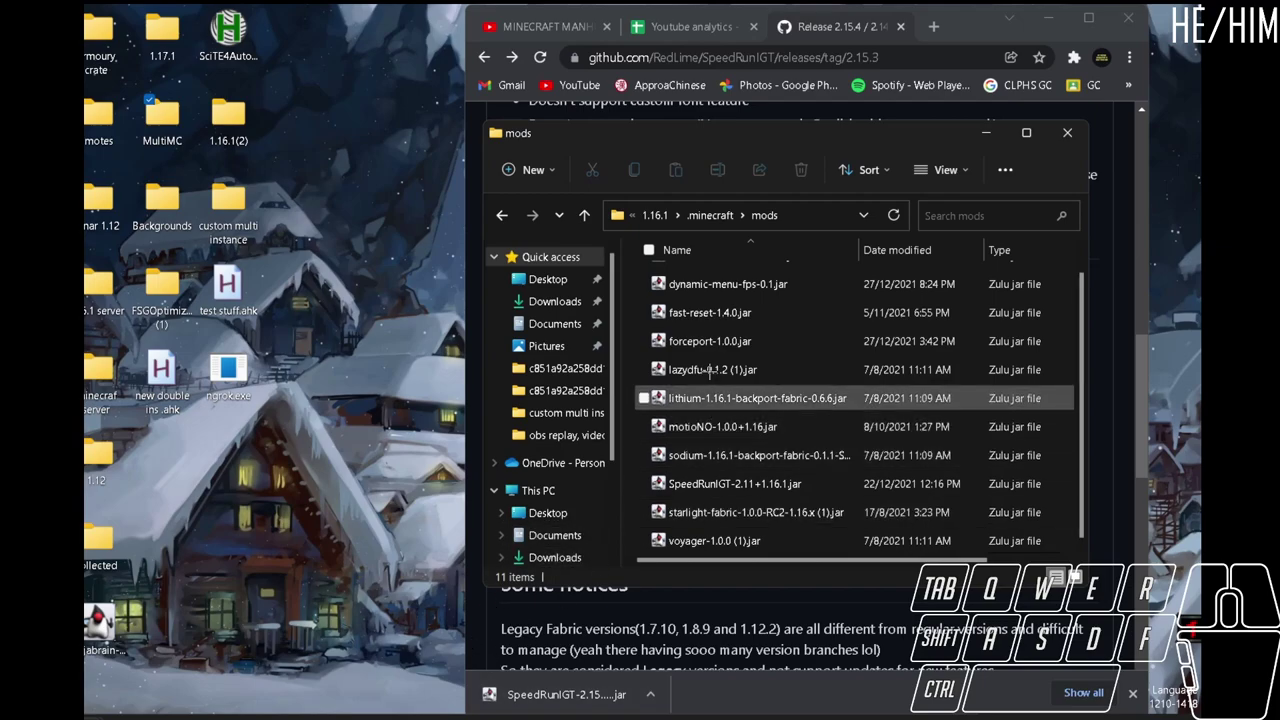
{"action": "scroll", "coordinate": [710, 370], "scroll_direction": "up", "scroll_amount": 1}
{"action": "scroll", "coordinate": [710, 370], "scroll_direction": "down", "scroll_amount": 1}
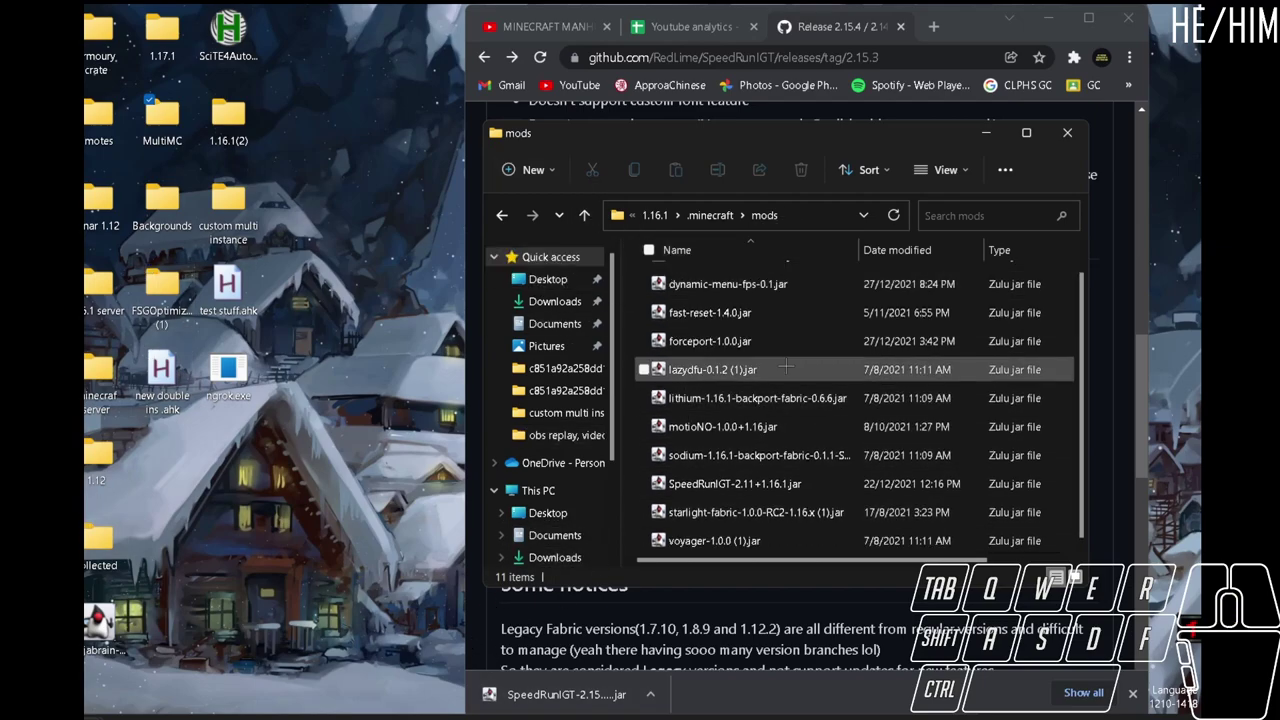
Step: Minimize the MultiMC mods folder to bring back the release page's install instructions
{"action": "left_click", "coordinate": [990, 136]}
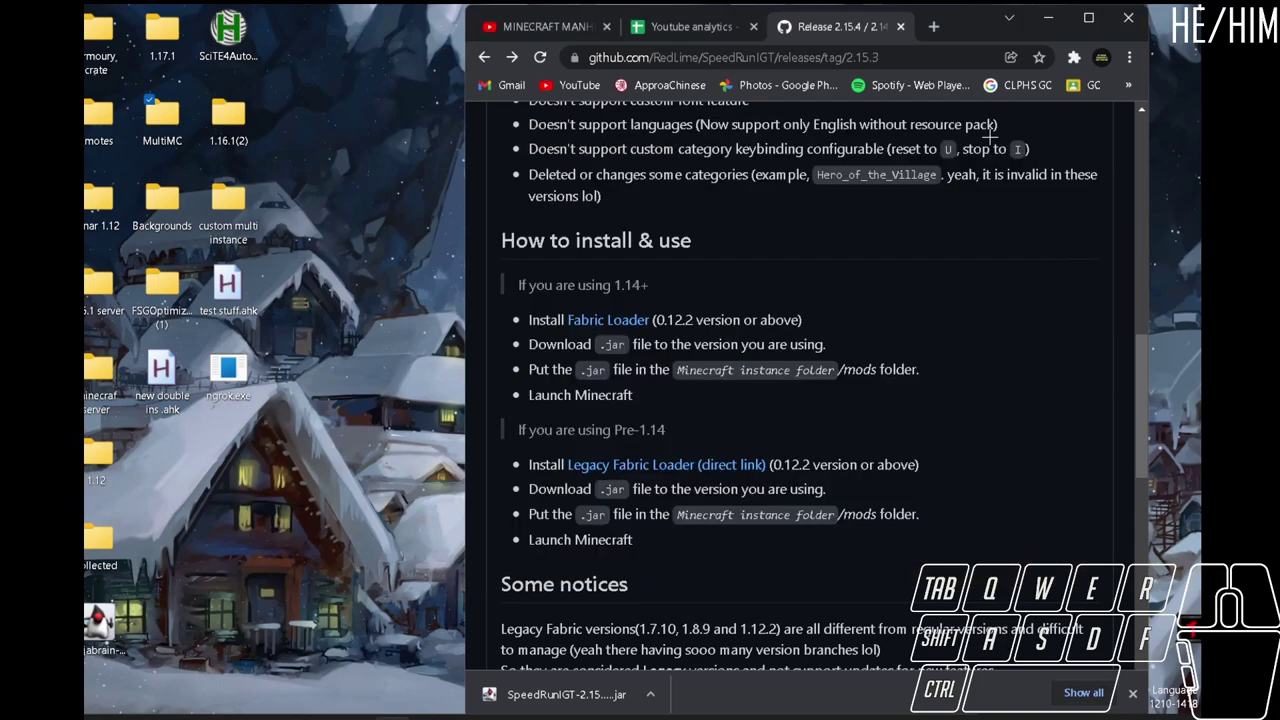